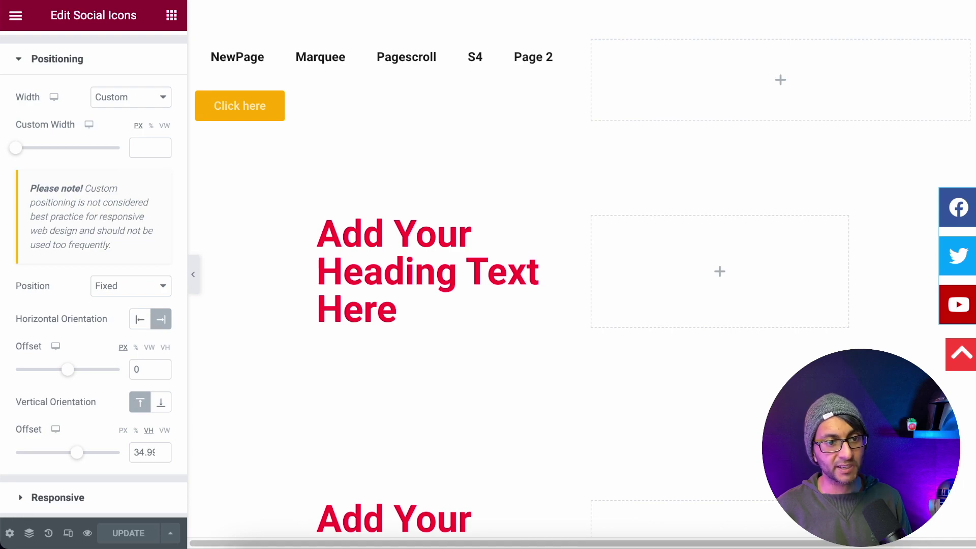
In the social icons' Motion Effects, re-enable Scrolling Effects and edit the Transparency effect
scroll(974, 120, "down", 10)
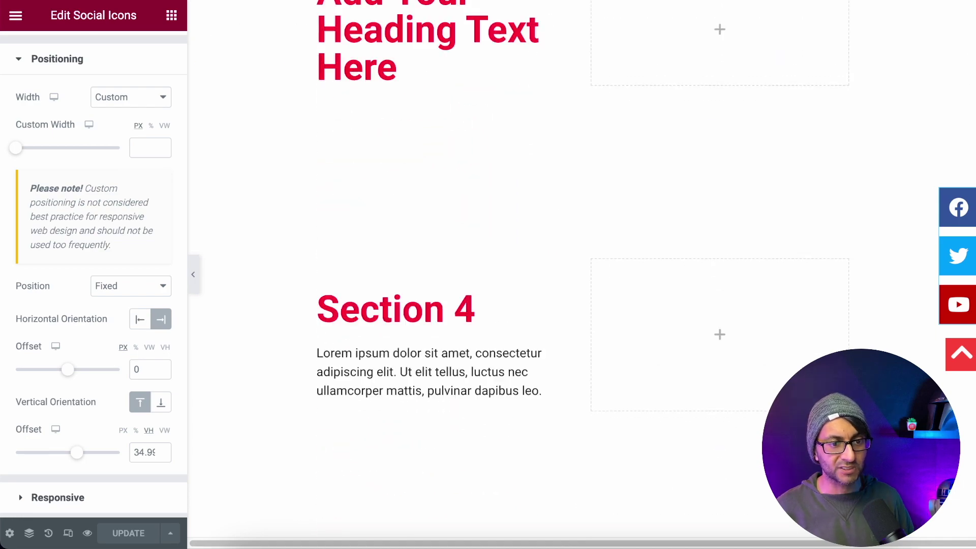
scroll(975, 120, "up", 7)
scroll(974, 120, "down", 5)
scroll(974, 120, "up", 10)
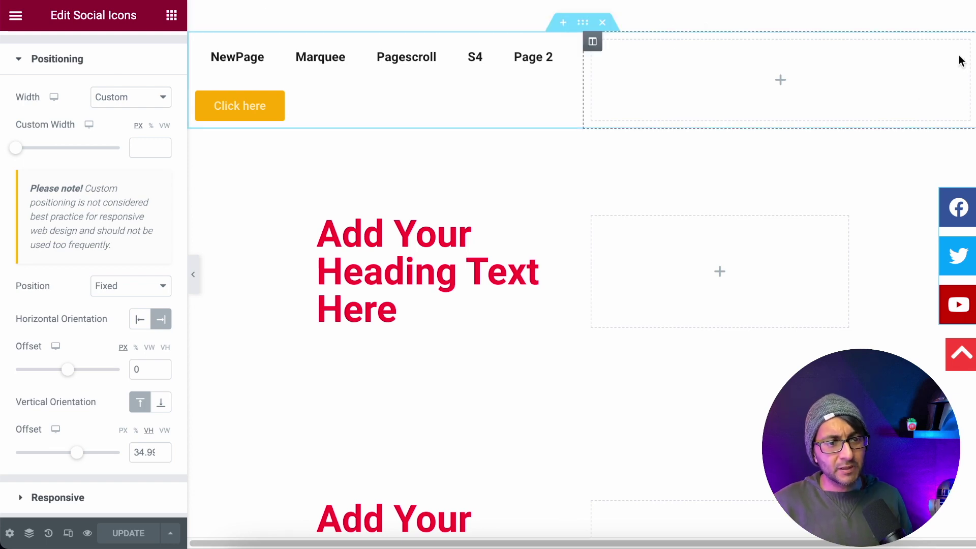
scroll(580, 285, "down", 3)
scroll(580, 285, "up", 1)
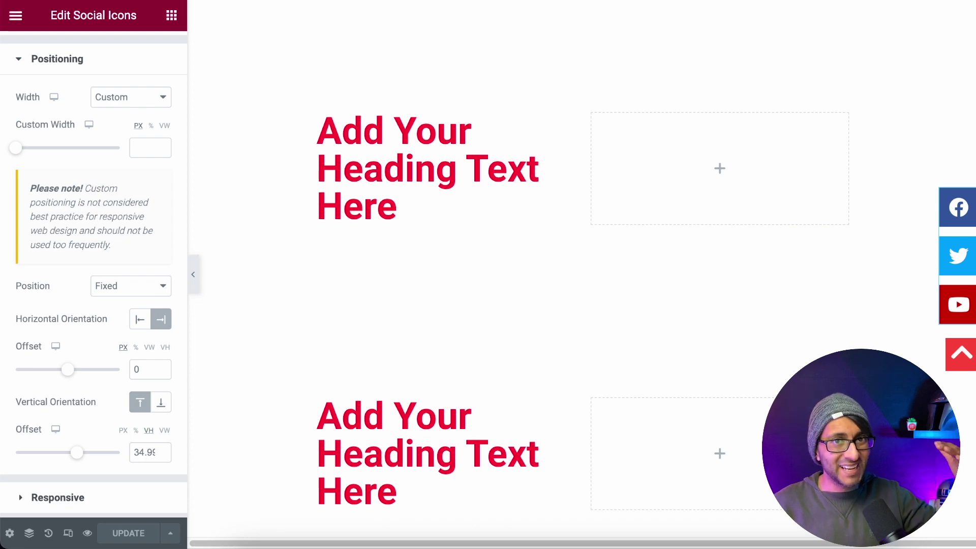
scroll(580, 285, "up", 1)
scroll(580, 285, "up", 1)
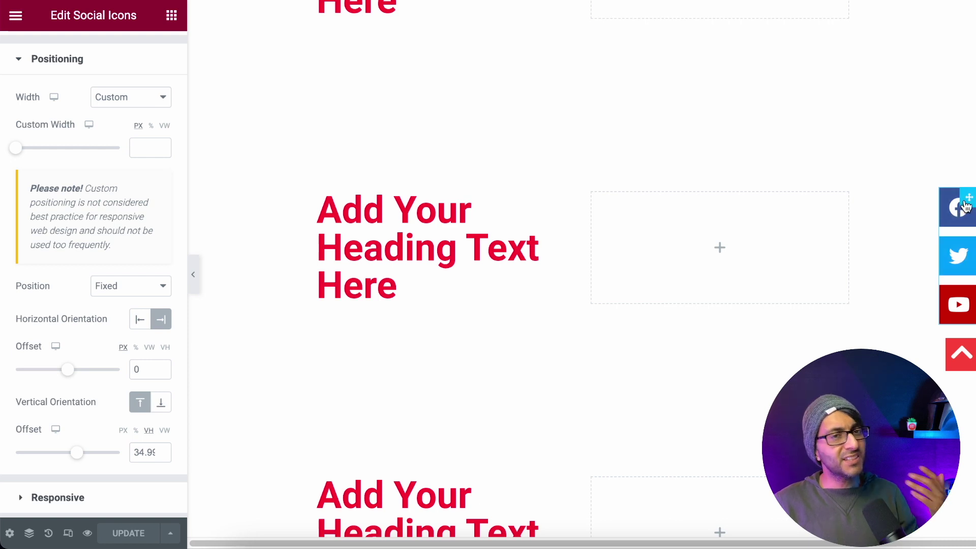
scroll(965, 207, "up", 5)
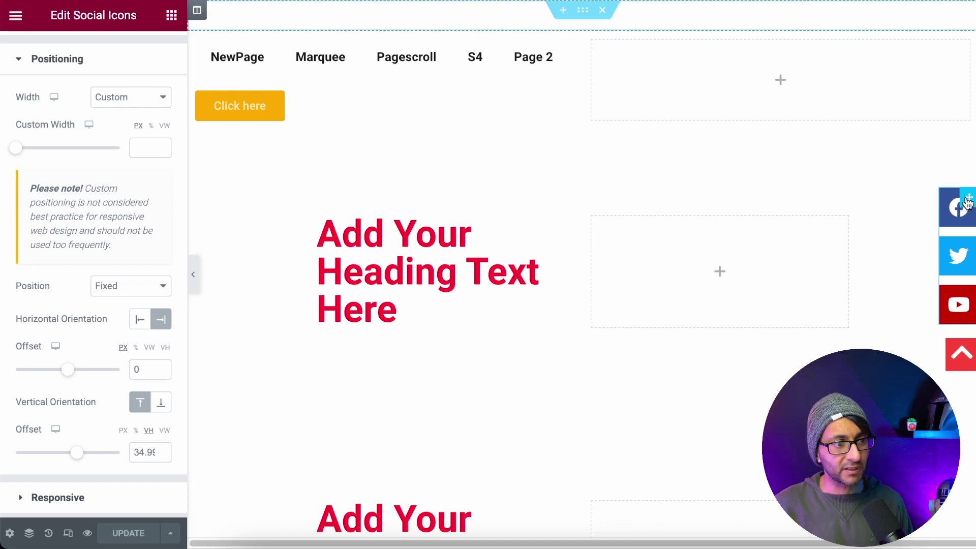
scroll(51, 168, "up", 1)
scroll(76, 168, "up", 5)
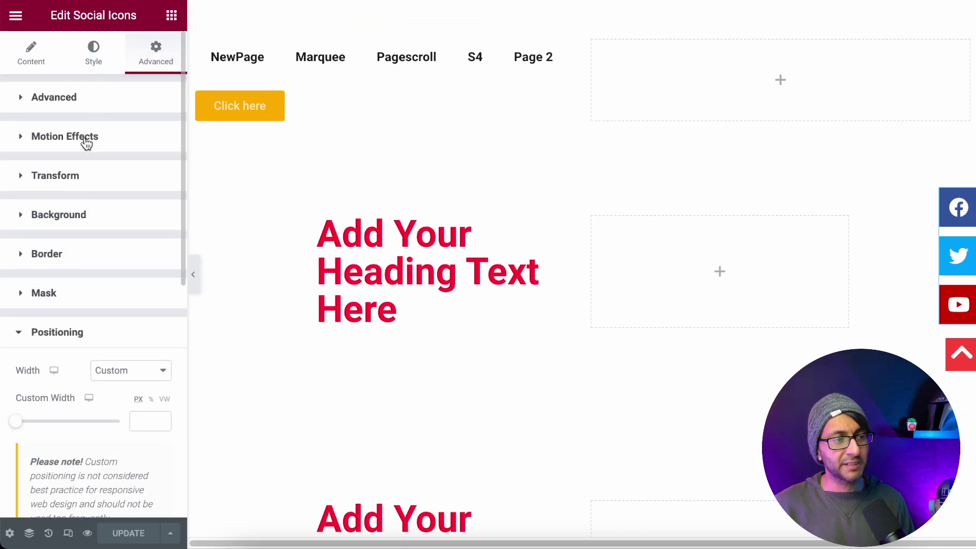
left_click(90, 137)
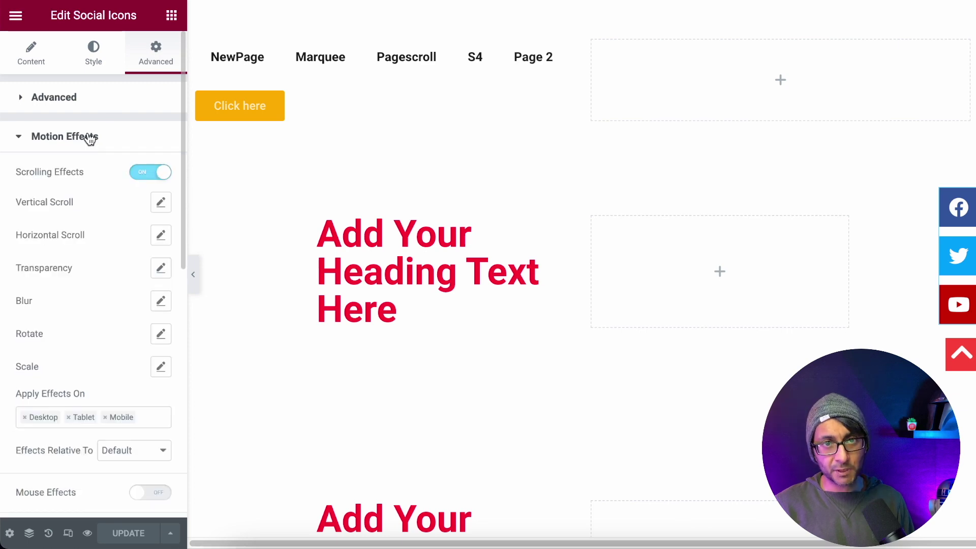
left_click(144, 174)
left_click(157, 176)
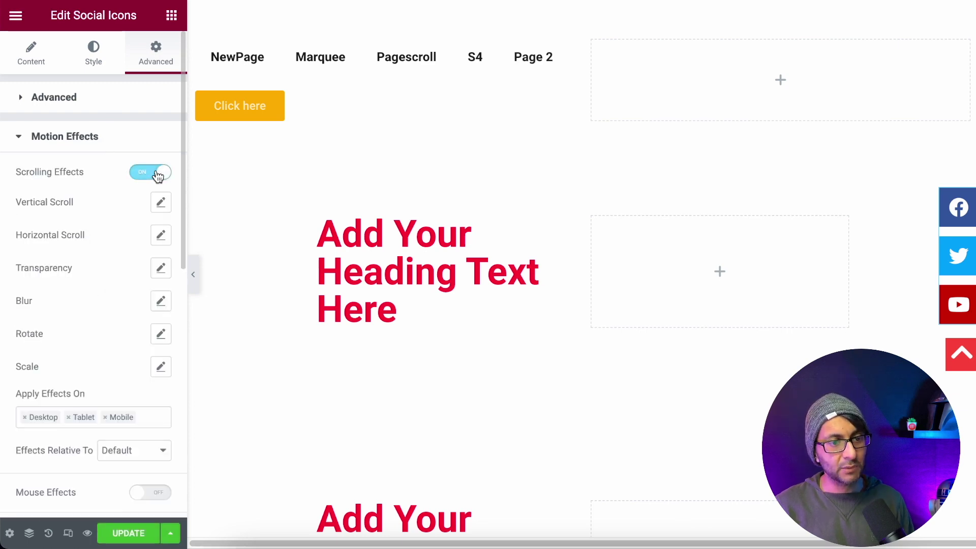
left_click(162, 269)
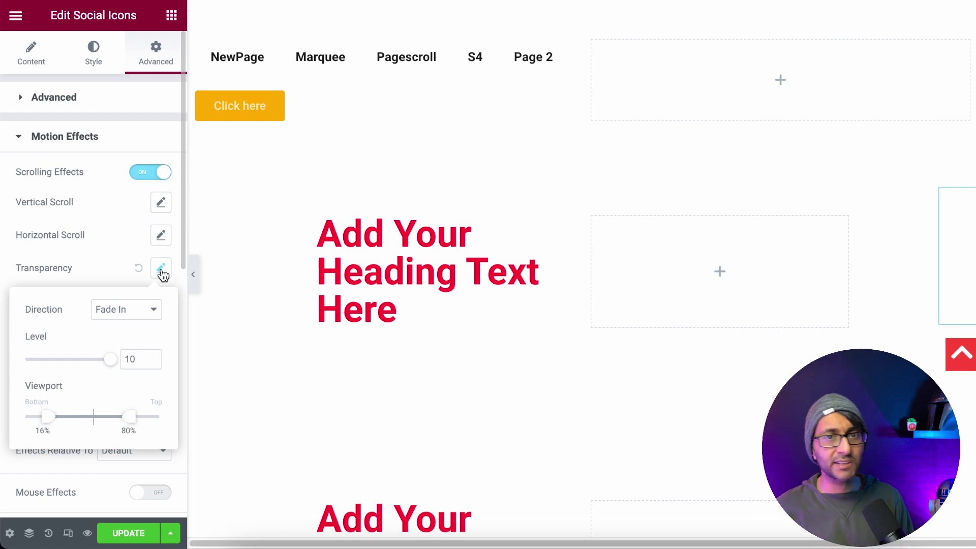
Try the Fade Out and Fade In Out directions, then return to Fade In
left_click(126, 311)
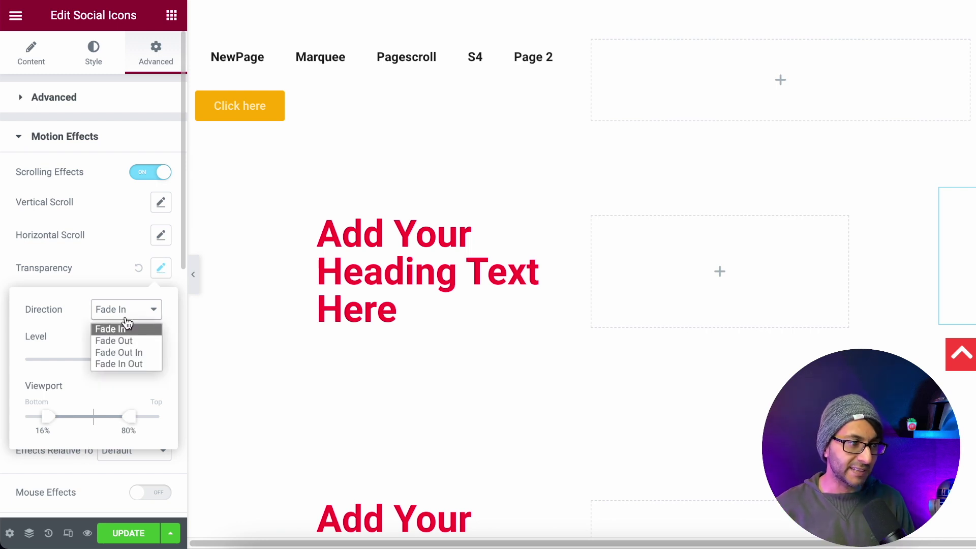
left_click(155, 339)
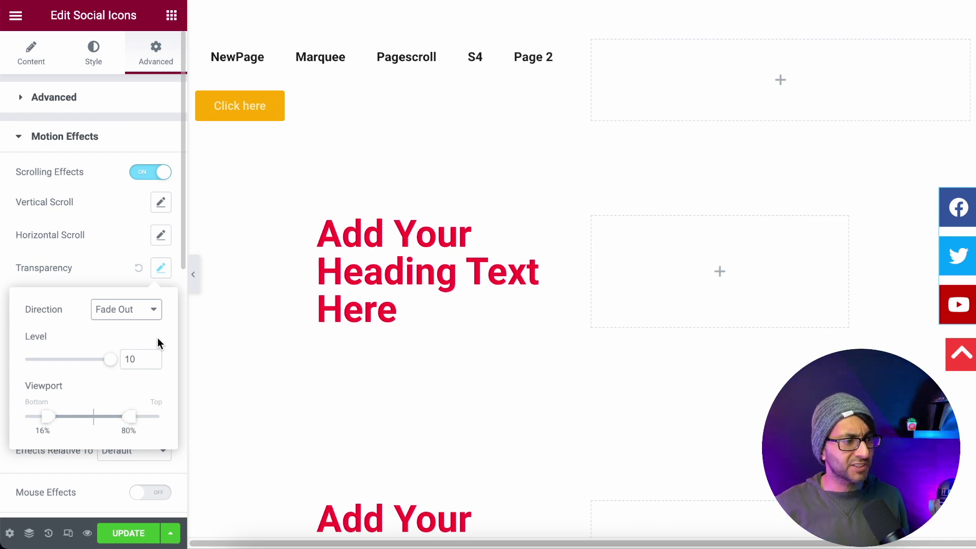
left_click(125, 310)
left_click(133, 365)
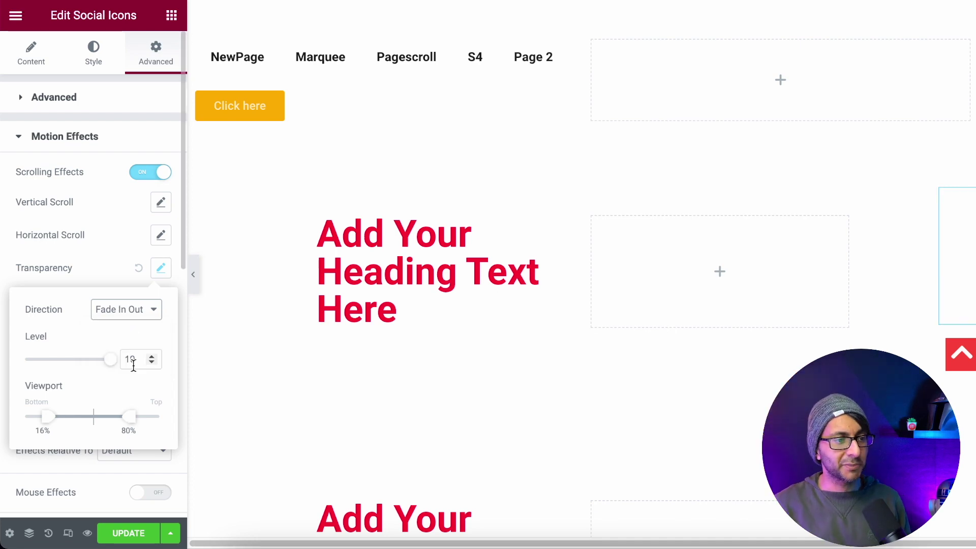
left_click(140, 316)
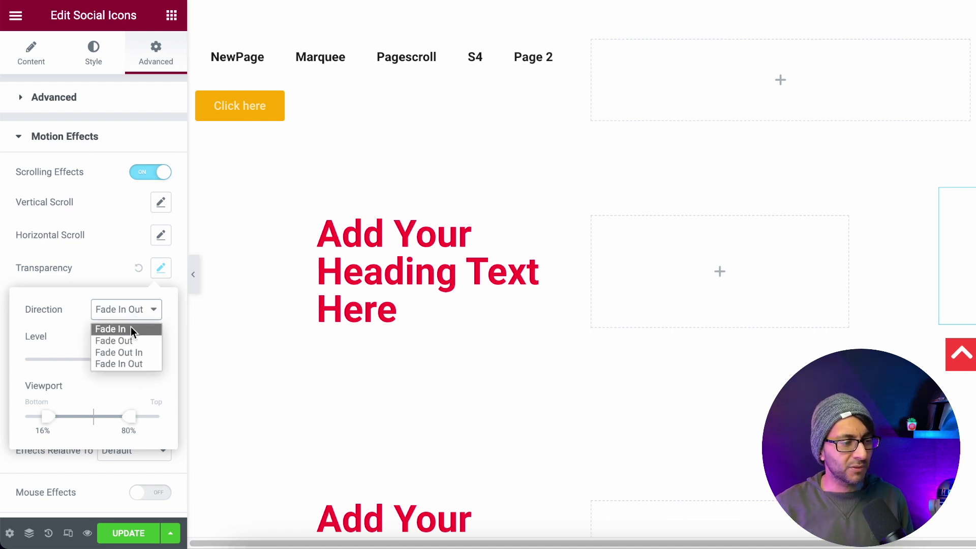
left_click(131, 326)
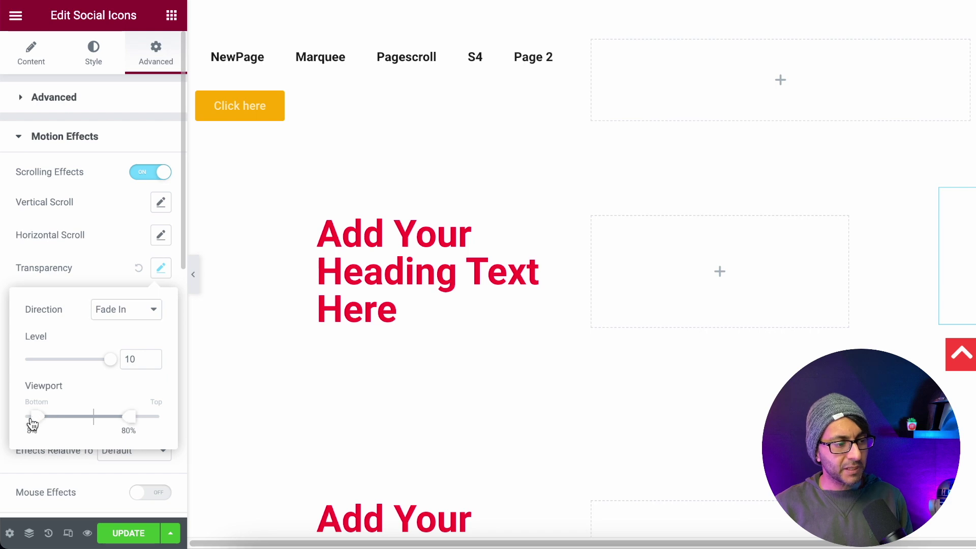
Widen the transparency viewport range to 0%–100%
left_click(5, 425)
left_click(161, 270)
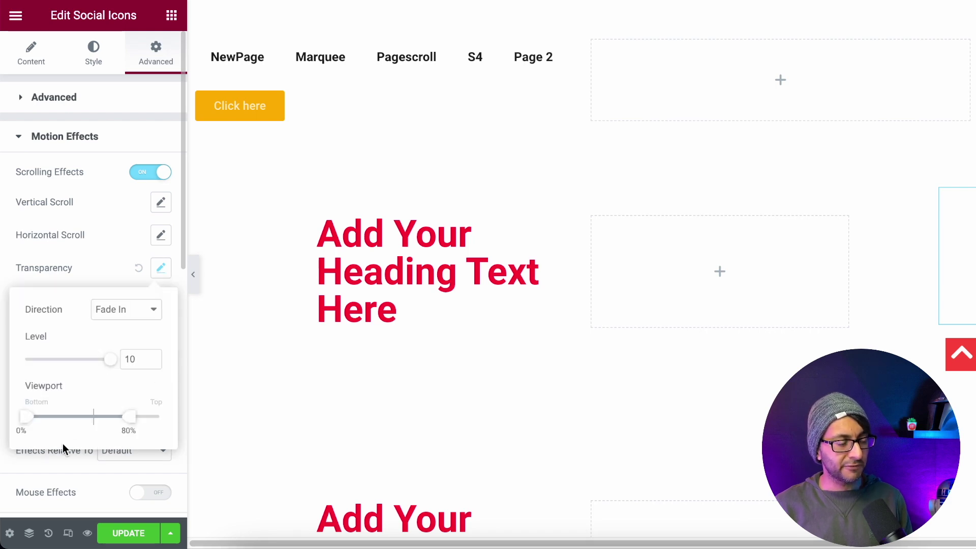
left_click_drag(130, 418, 160, 419)
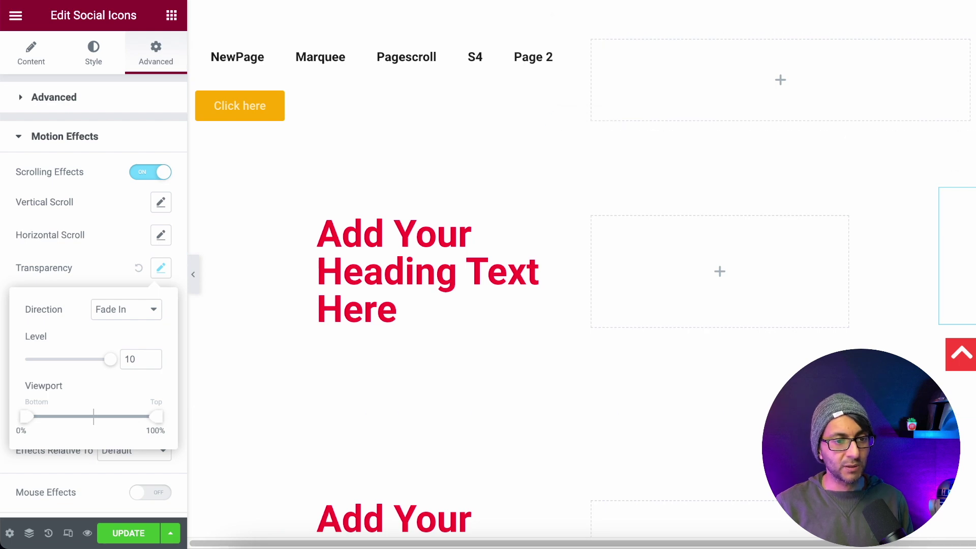
scroll(489, 275, "down", 3)
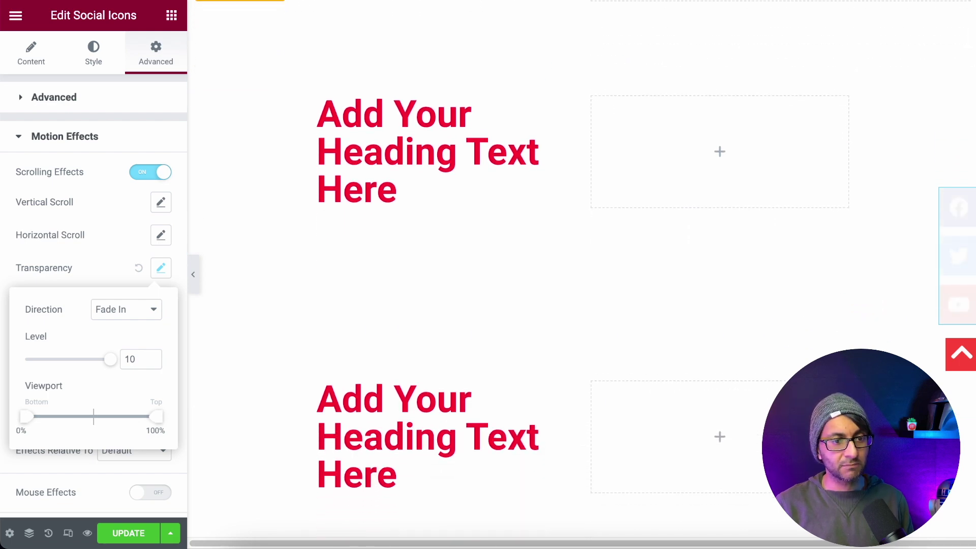
scroll(488, 275, "up", 2)
scroll(488, 275, "down", 3)
scroll(444, 89, "up", 3)
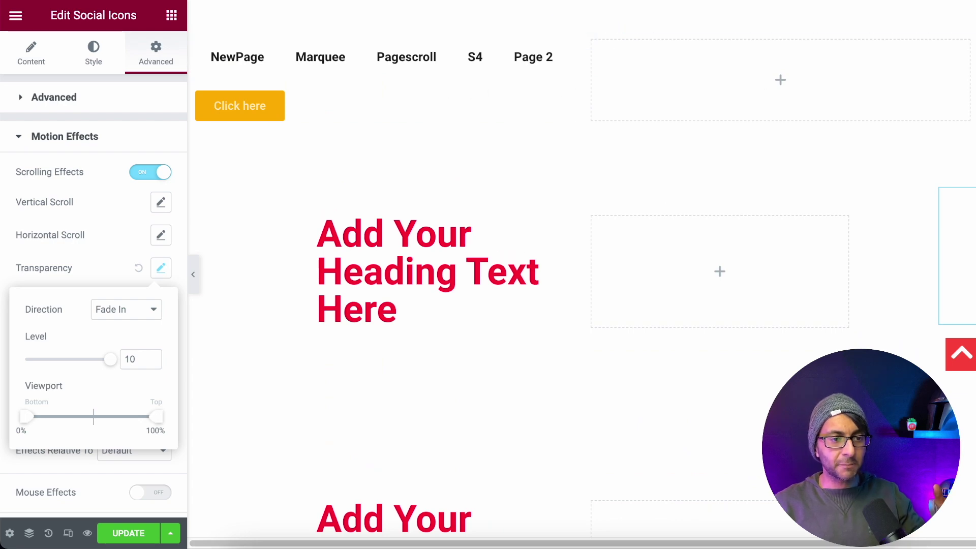
scroll(444, 89, "down", 2)
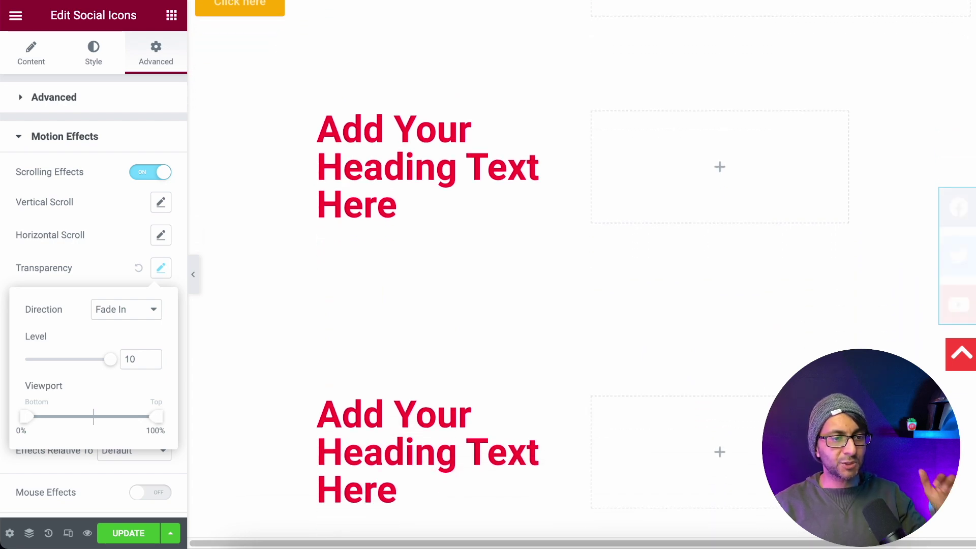
scroll(509, 275, "down", 6)
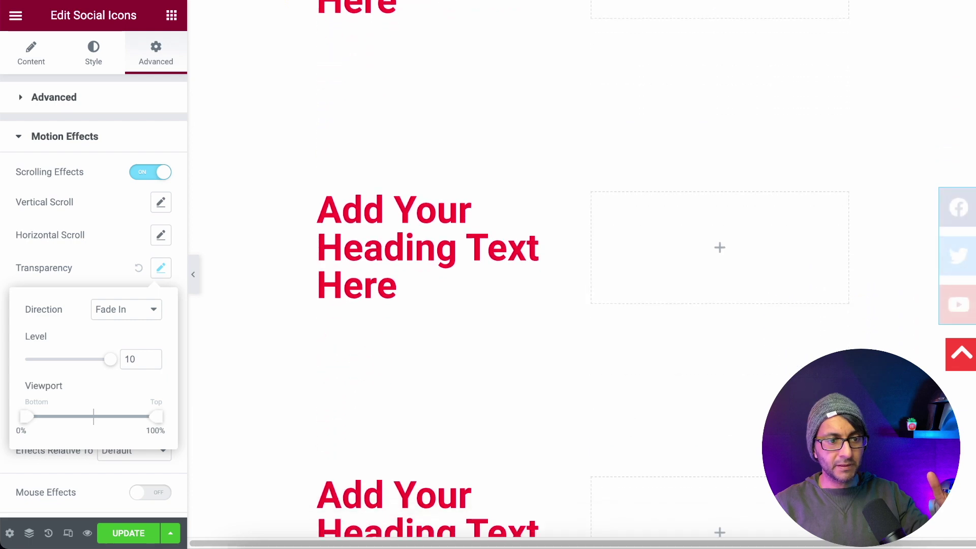
scroll(973, 442, "down", 12)
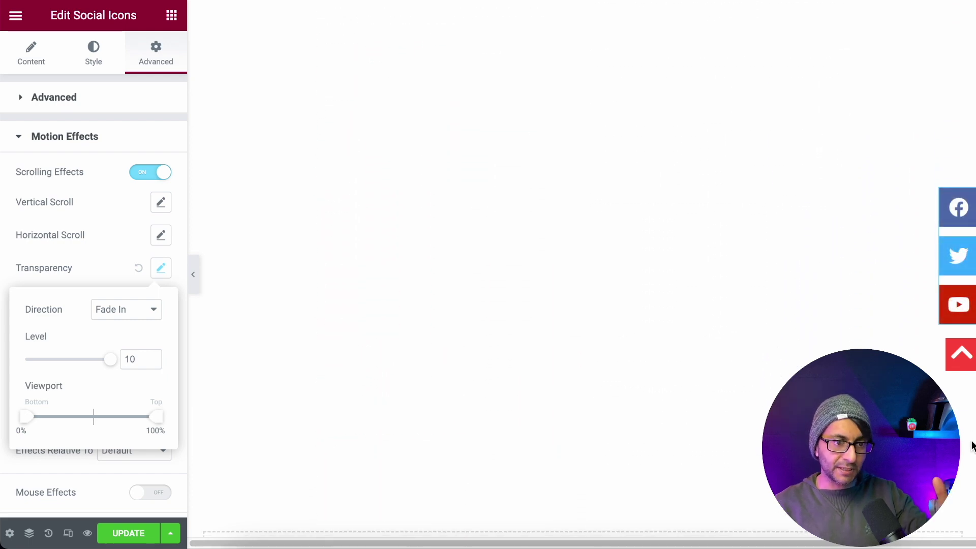
scroll(973, 391, "down", 5)
left_click(970, 348)
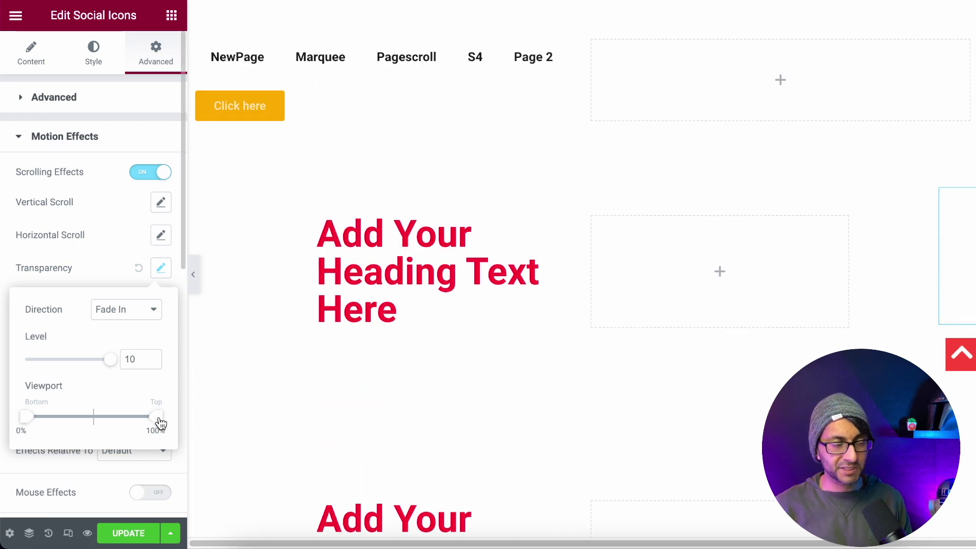
Lower the viewport's upper limit to about half, then to 24%, testing each in the preview
left_click_drag(161, 423, 93, 423)
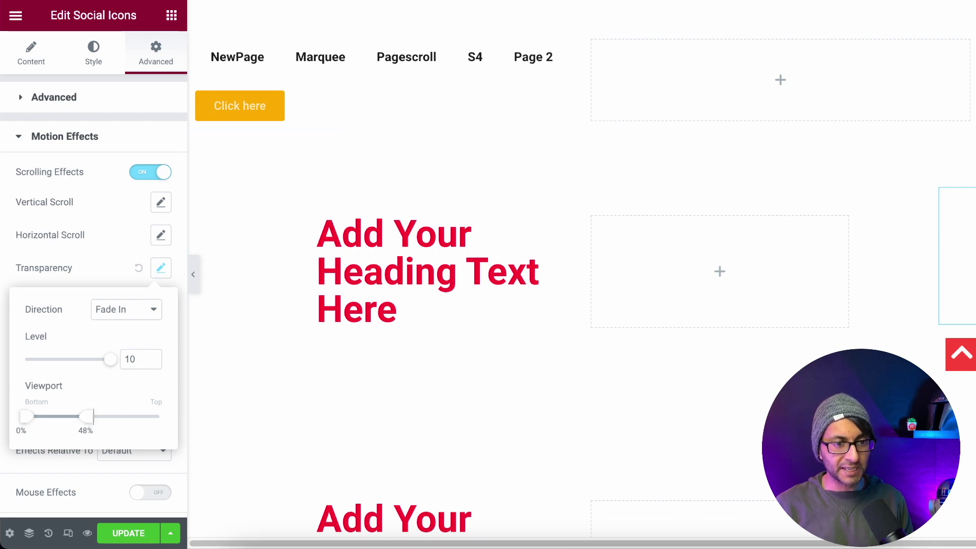
scroll(579, 284, "down", 10)
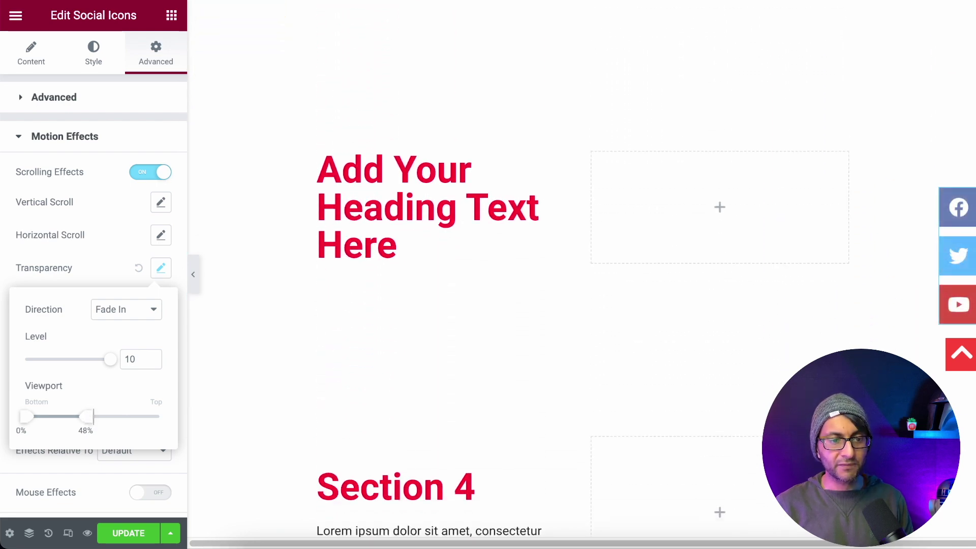
scroll(579, 285, "down", 1)
scroll(580, 284, "down", 1)
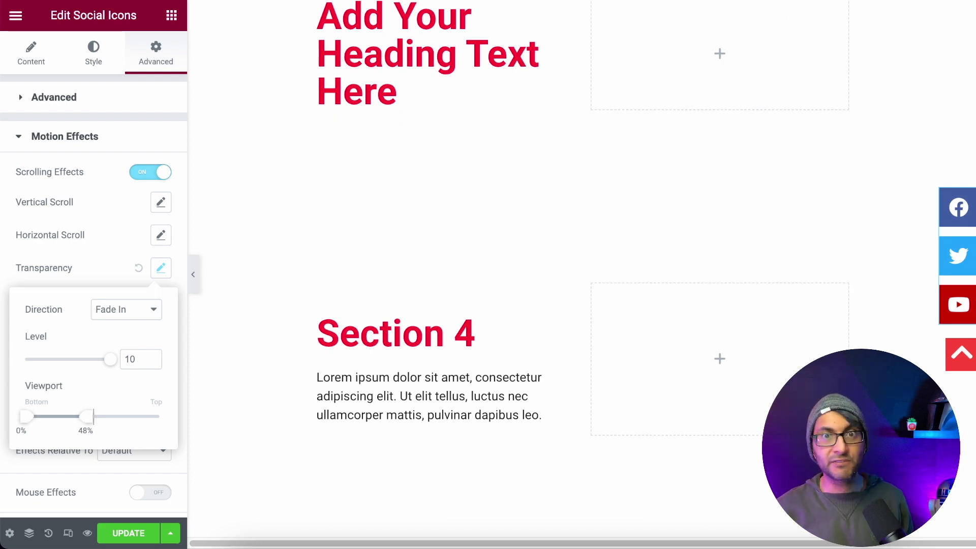
scroll(823, 130, "up", 10)
left_click_drag(87, 417, 55, 419)
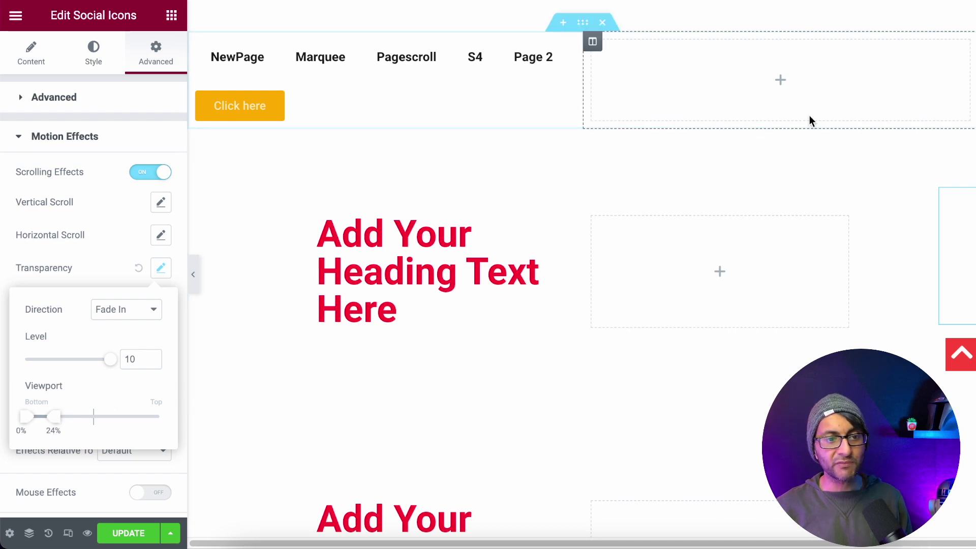
scroll(810, 120, "down", 3)
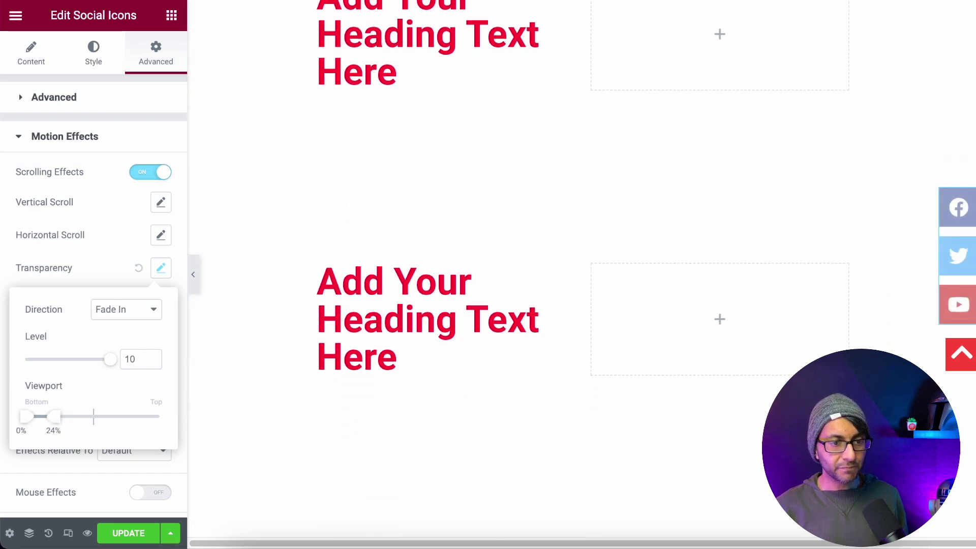
scroll(519, 275, "down", 1)
scroll(519, 275, "up", 2)
scroll(730, 115, "down", 3)
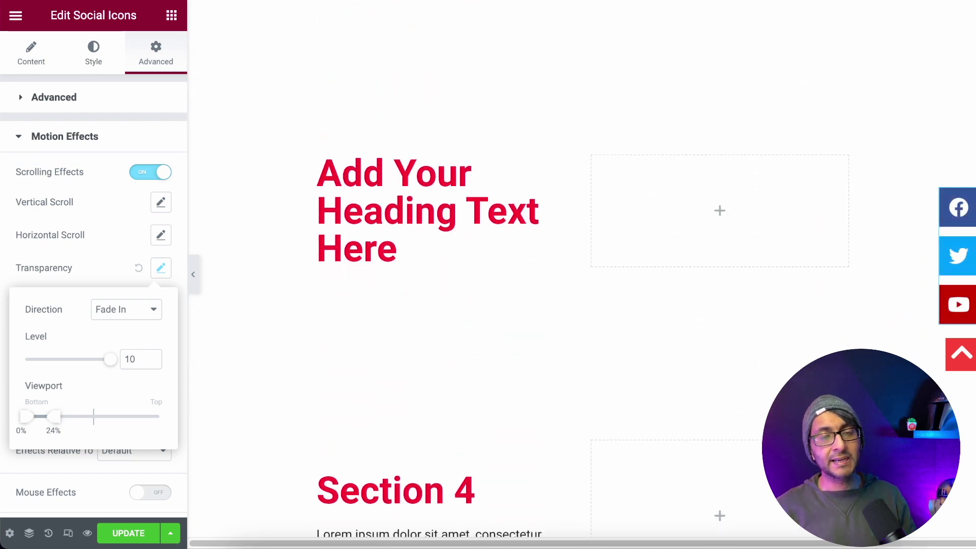
scroll(731, 115, "up", 5)
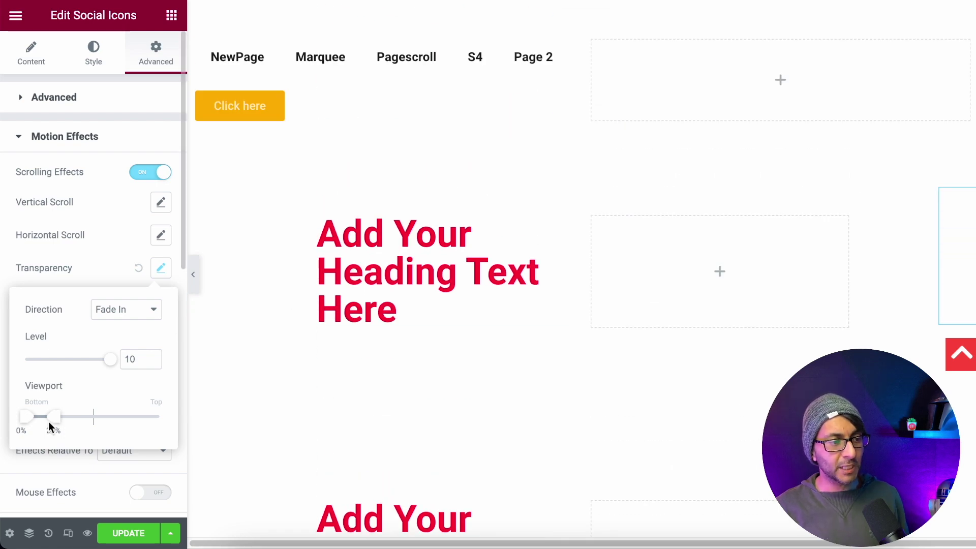
Set the transparency viewport range to 76%–100% and scroll the preview to check it
left_click_drag(55, 427, 175, 421)
left_click_drag(22, 428, 128, 420)
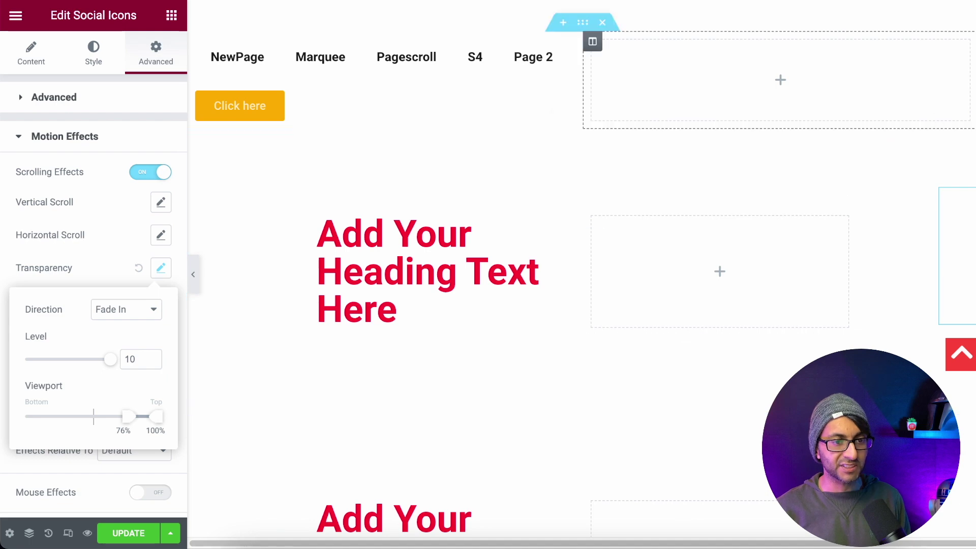
scroll(582, 274, "down", 3)
scroll(581, 275, "down", 10)
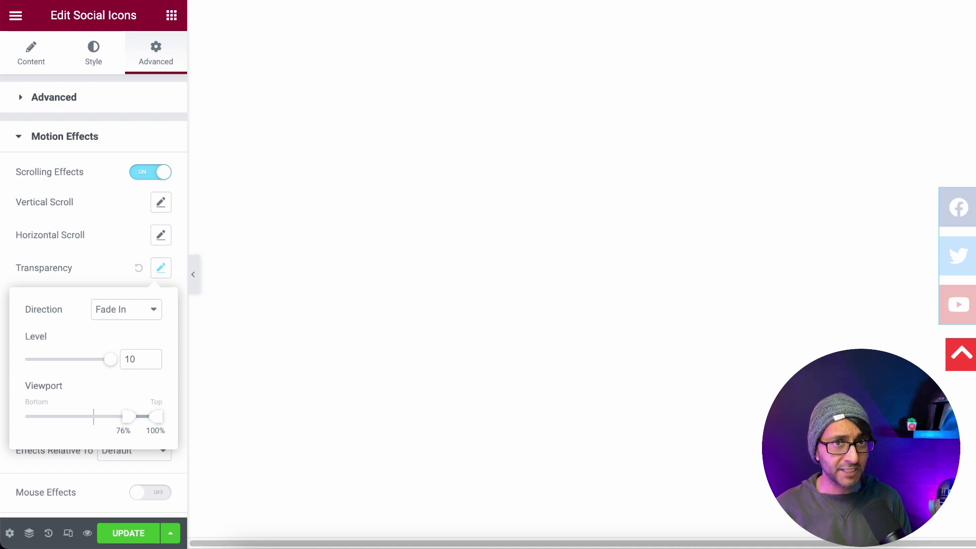
scroll(581, 275, "up", 10)
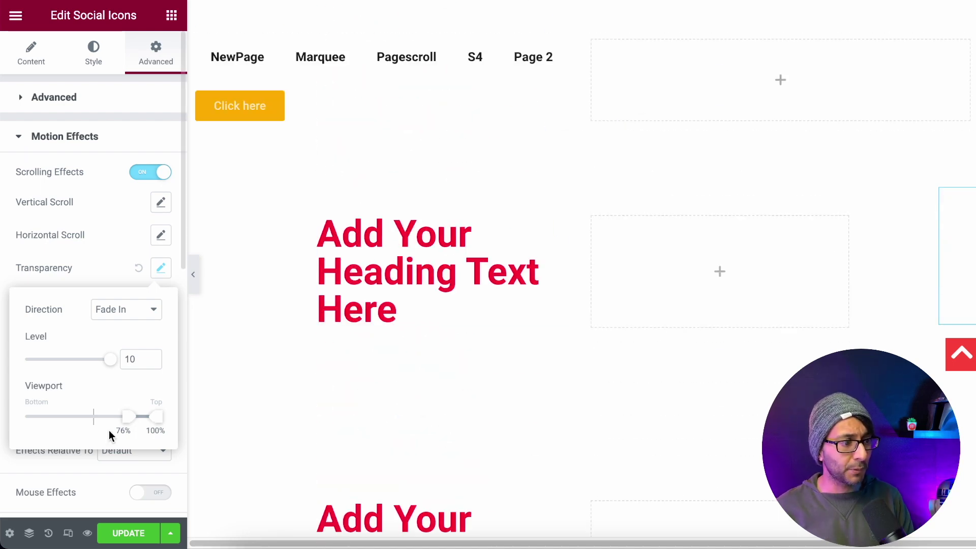
Move the fade-in viewport range to 0%–30% and scroll the preview to test it
left_click_drag(128, 416, 4, 417)
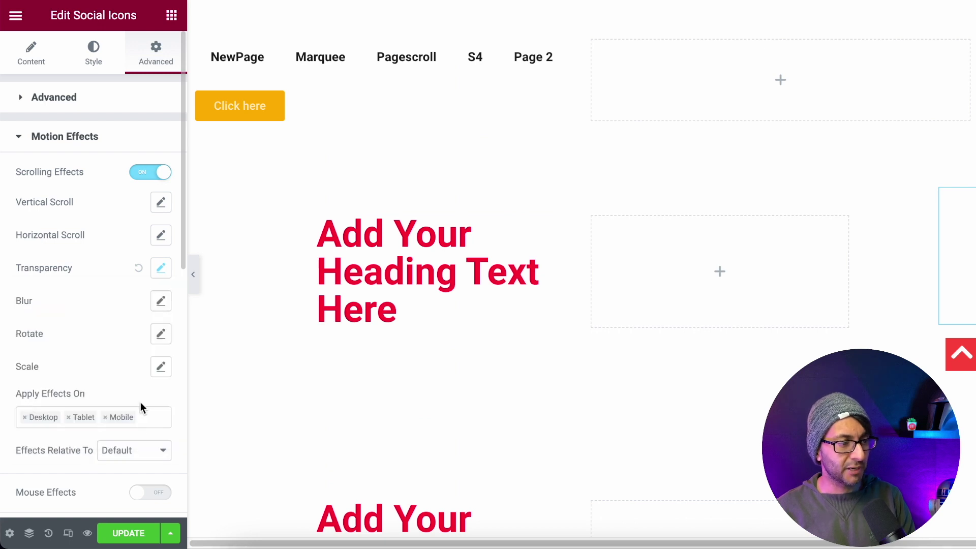
left_click(162, 270)
left_click_drag(154, 419, 64, 422)
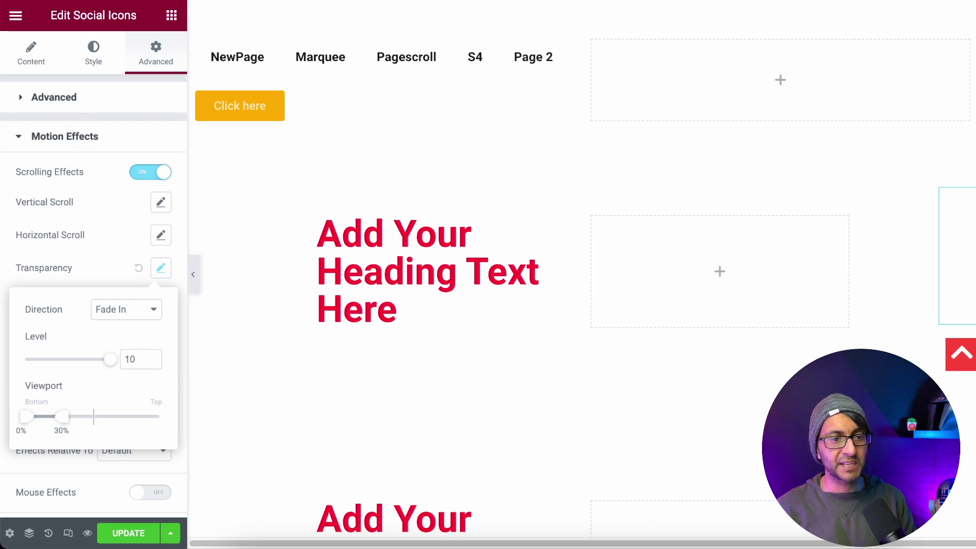
scroll(491, 289, "down", 10)
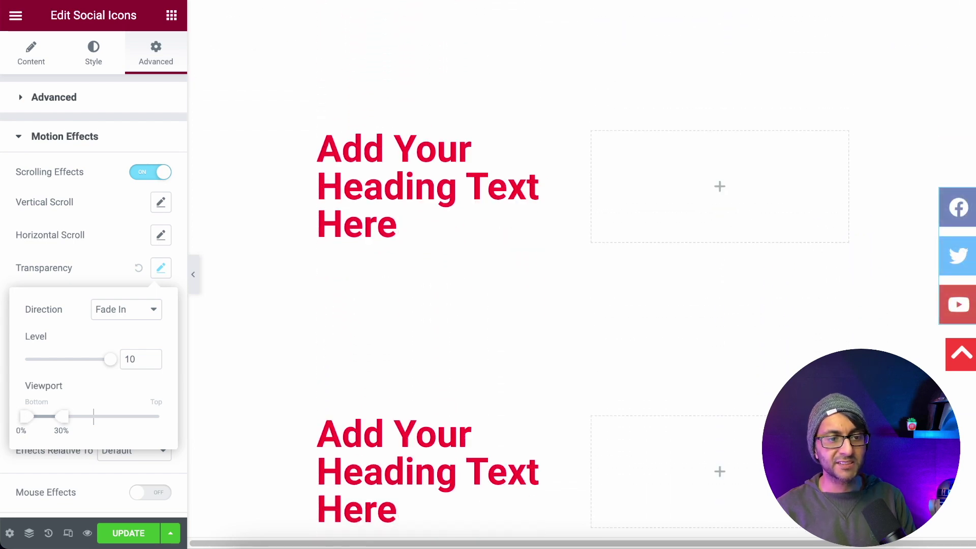
scroll(582, 275, "down", 5)
scroll(582, 274, "up", 5)
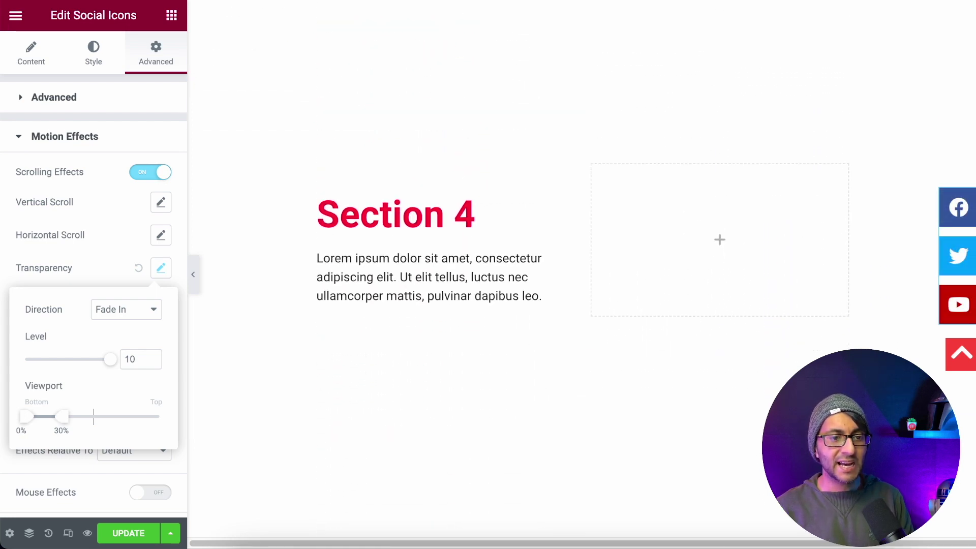
scroll(582, 275, "up", 10)
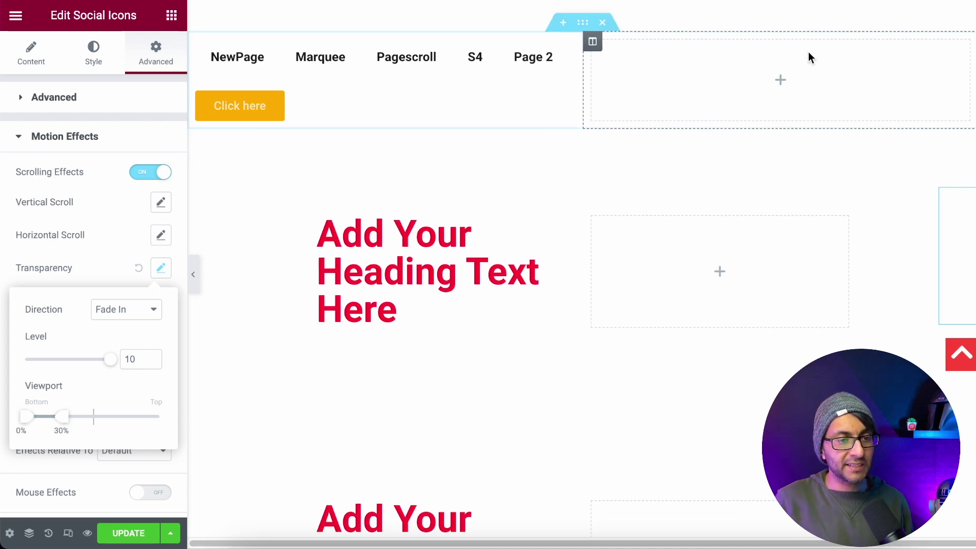
scroll(580, 274, "down", 5)
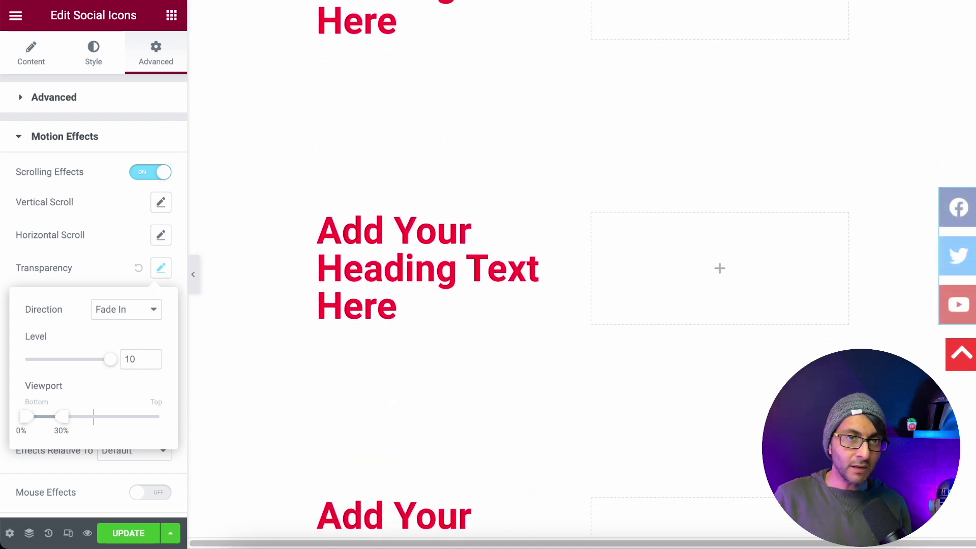
scroll(580, 275, "down", 3)
scroll(627, 96, "up", 7)
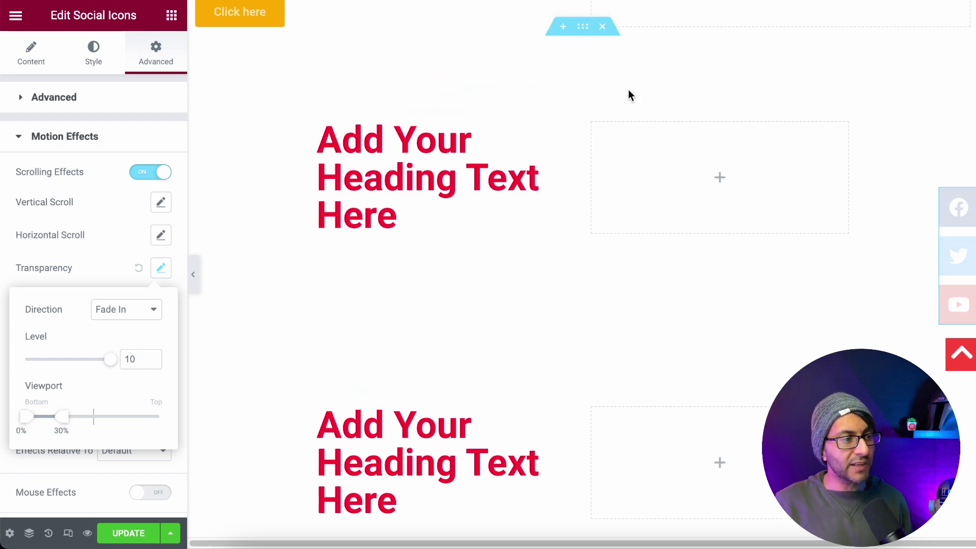
Switch the transparency direction to Fade In Out
left_click(133, 311)
left_click(135, 364)
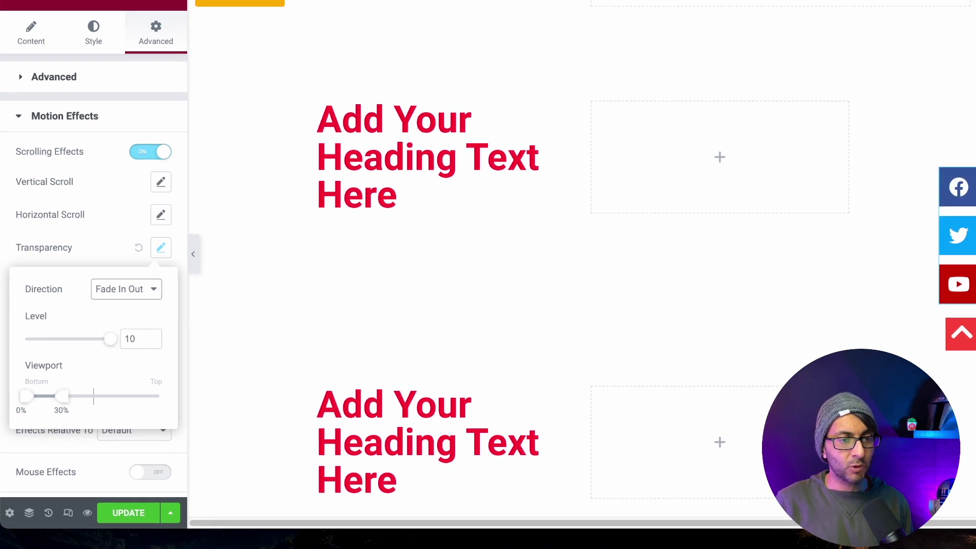
scroll(580, 275, "up", 1)
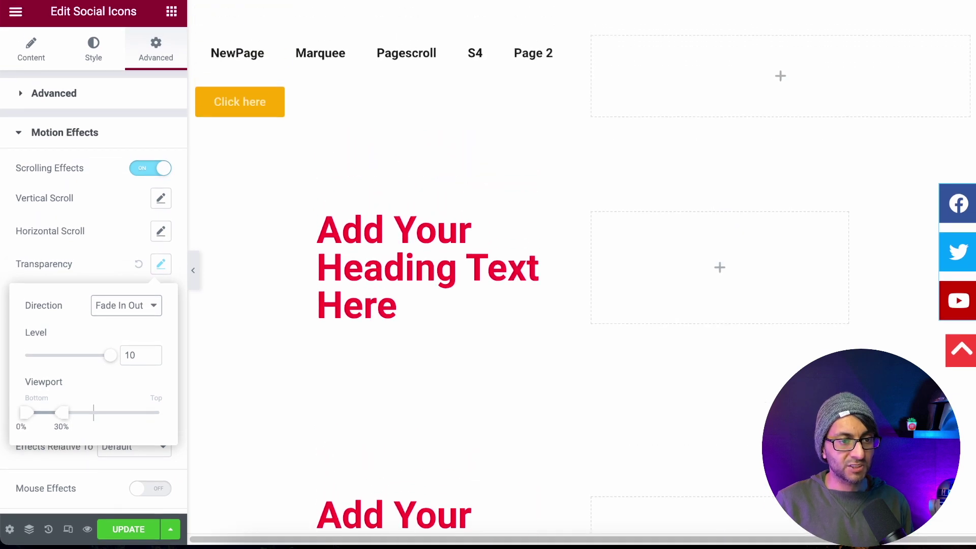
scroll(603, 296, "down", 5)
scroll(603, 296, "up", 5)
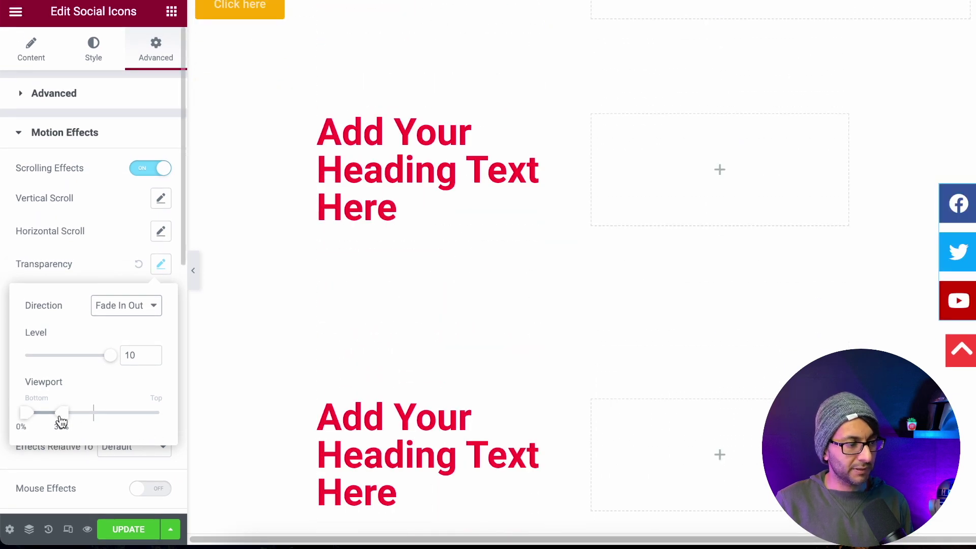
Adjust the transparency viewport range to 27%–77%
left_click_drag(61, 412, 865, 262)
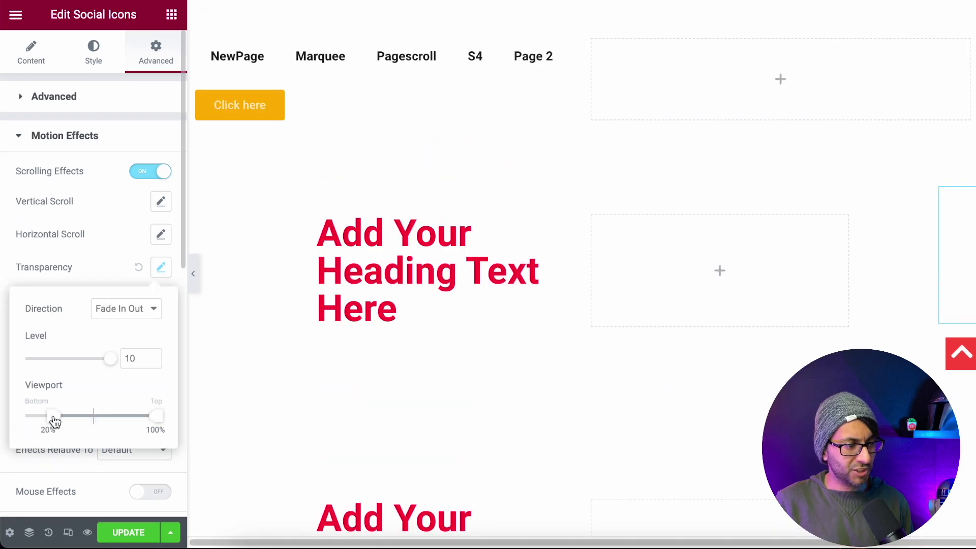
left_click_drag(148, 422, 134, 421)
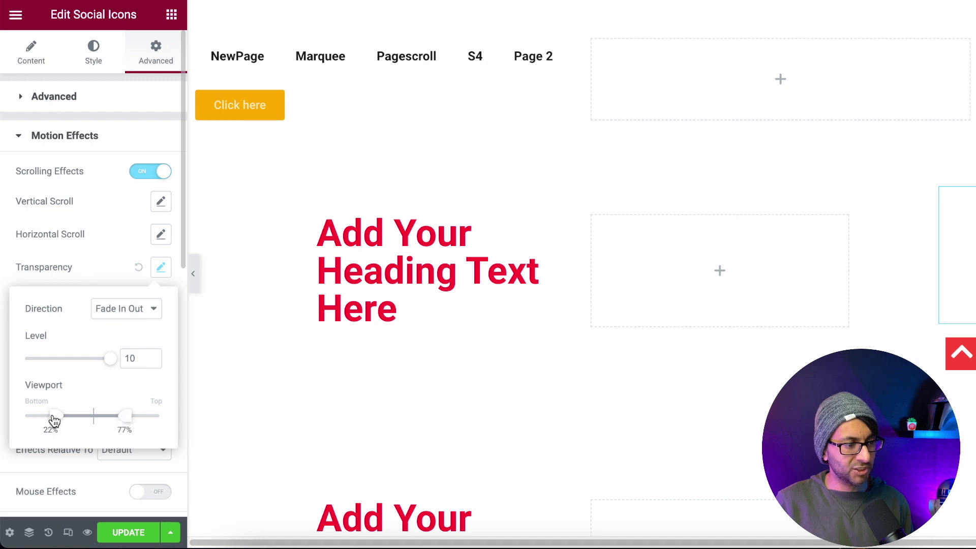
left_click_drag(43, 417, 62, 417)
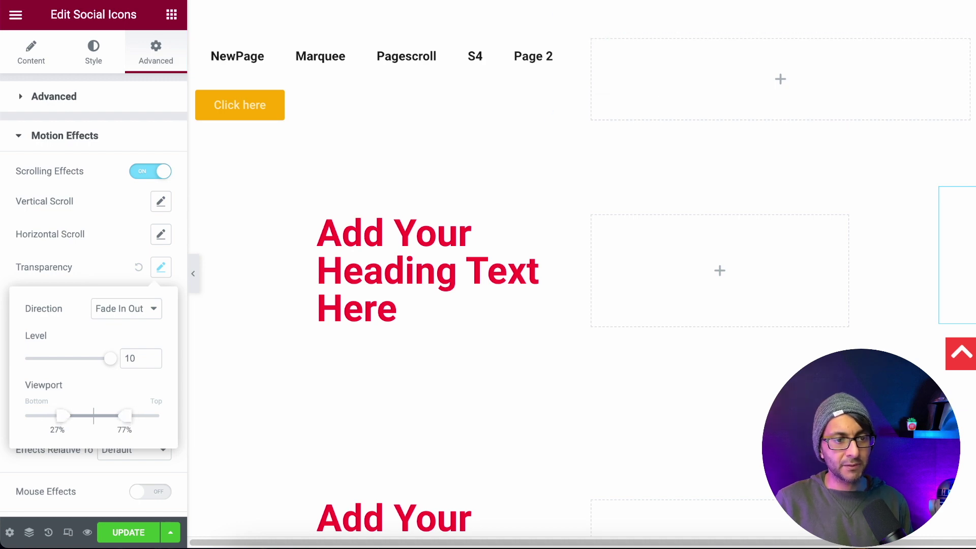
Test the fade in the preview, then lower the viewport's upper end from 77% to 61%
scroll(509, 275, "down", 15)
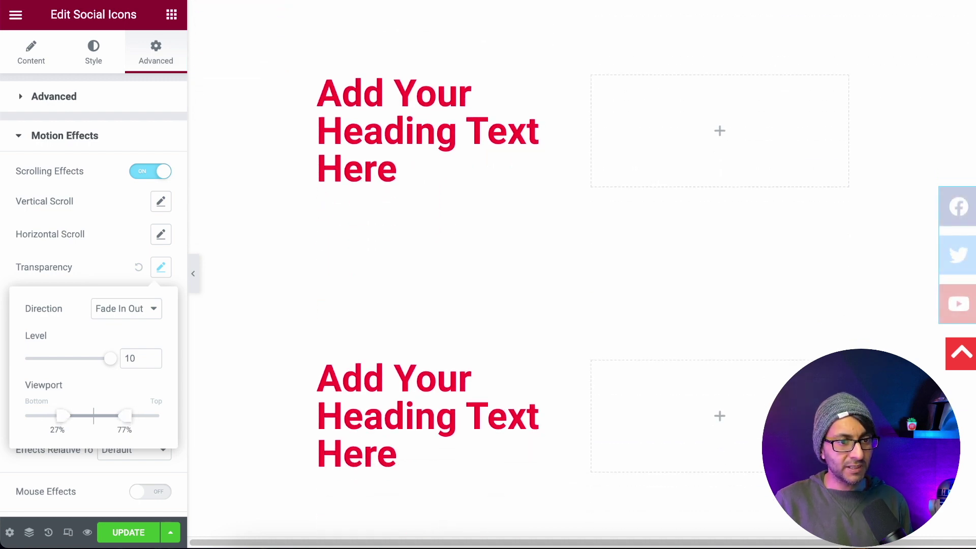
scroll(509, 275, "down", 5)
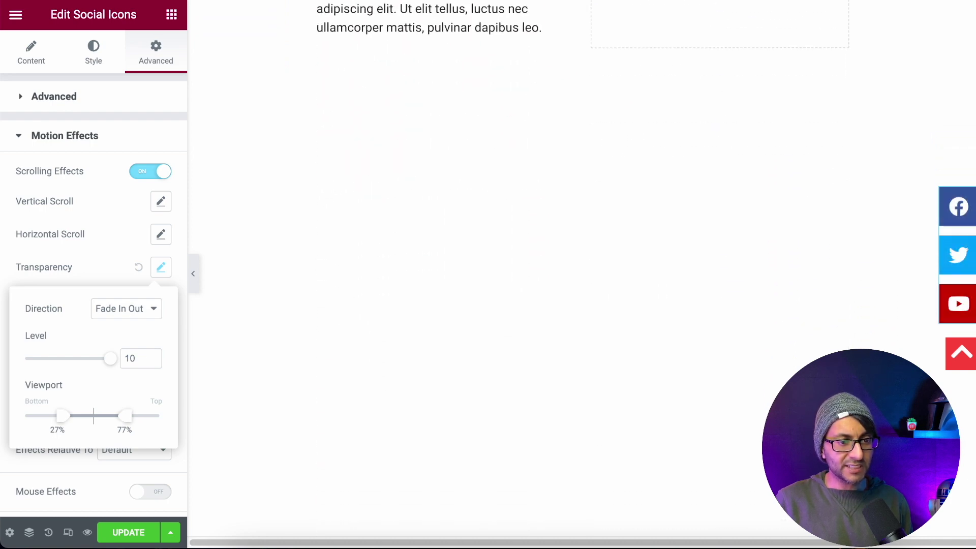
scroll(508, 275, "up", 2)
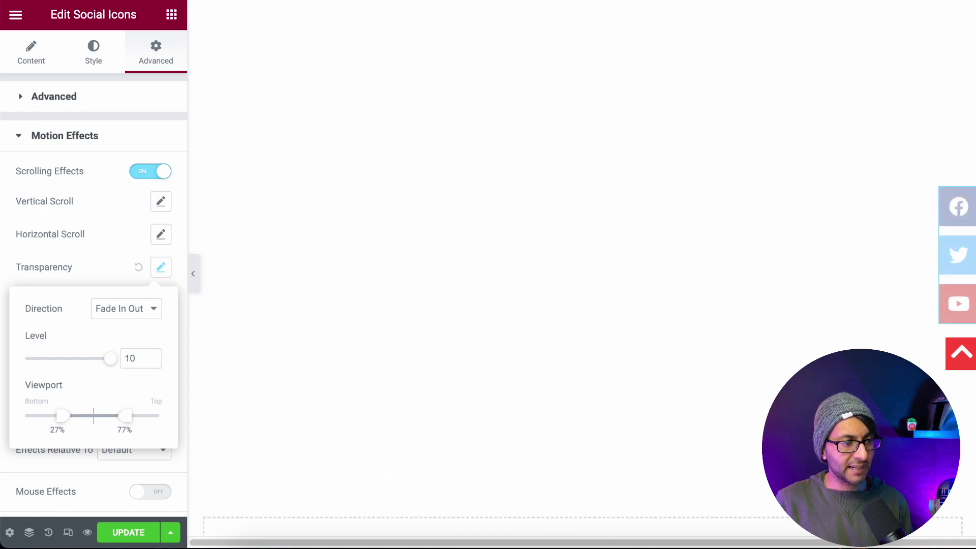
scroll(508, 275, "down", 2)
scroll(509, 274, "up", 2)
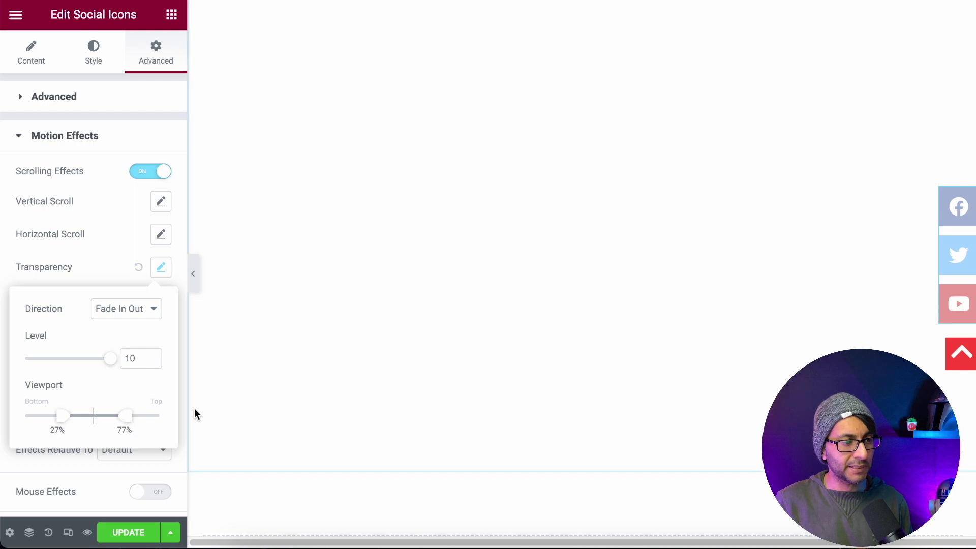
left_click_drag(127, 417, 104, 418)
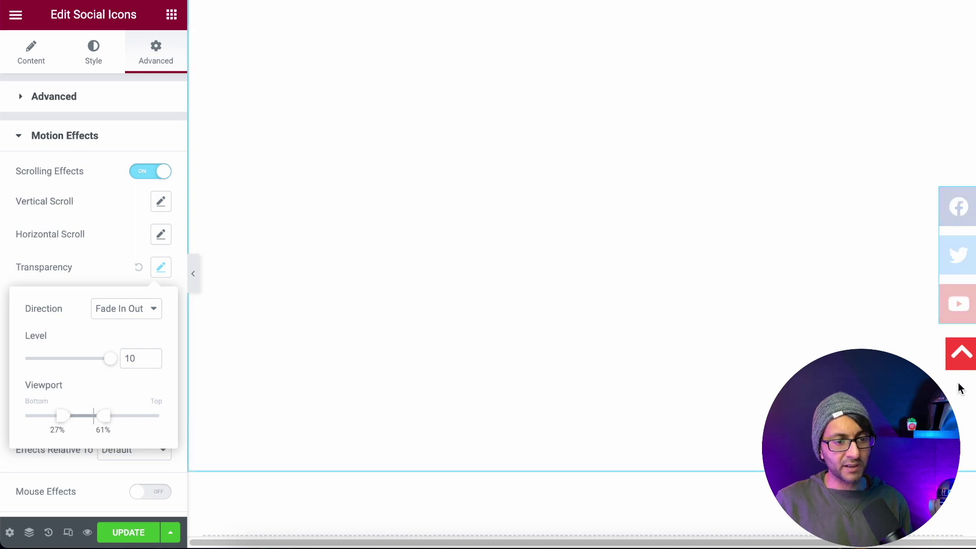
scroll(576, 388, "up", 10)
scroll(580, 305, "down", 10)
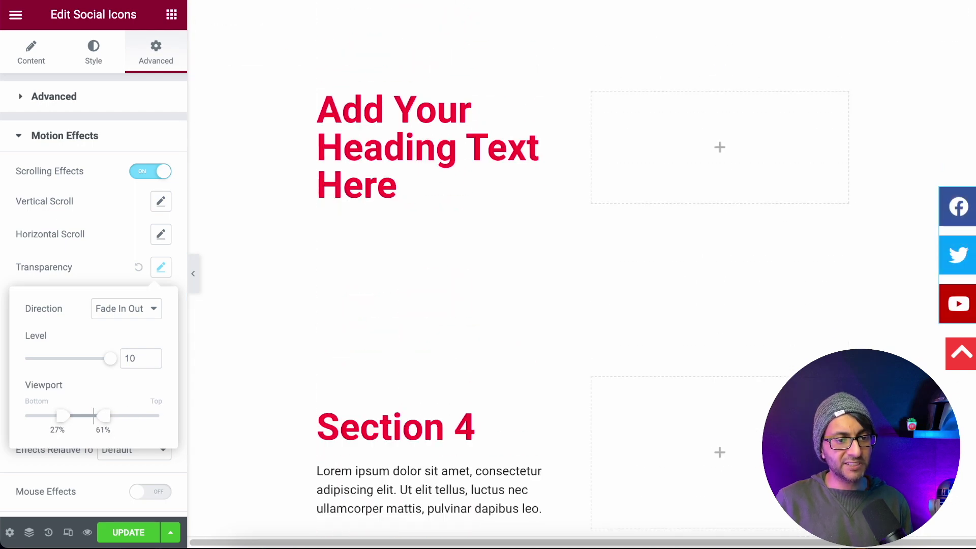
scroll(972, 318, "up", 10)
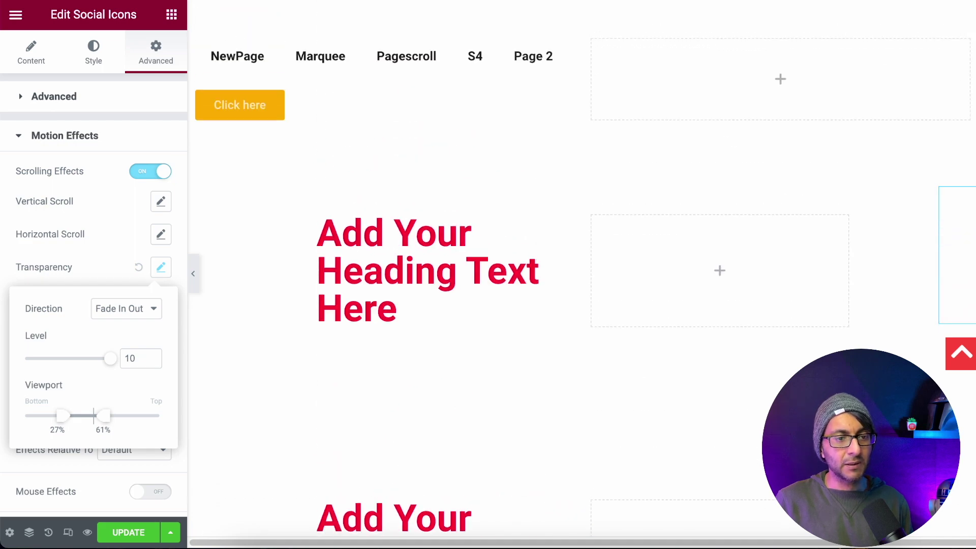
left_click(151, 316)
Set the direction back to Fade In with a 0%–31% viewport and verify by scrolling the preview
left_click(112, 329)
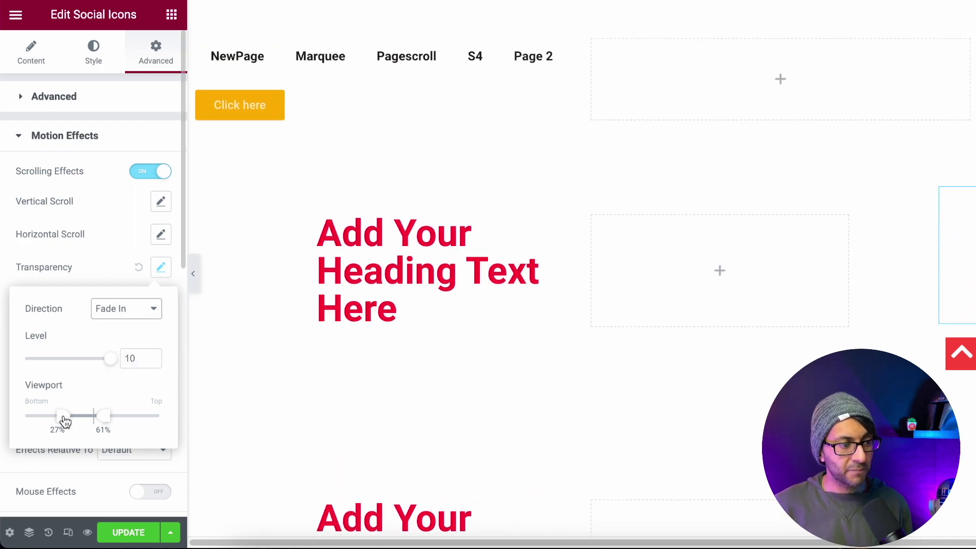
left_click(120, 418)
left_click(168, 272)
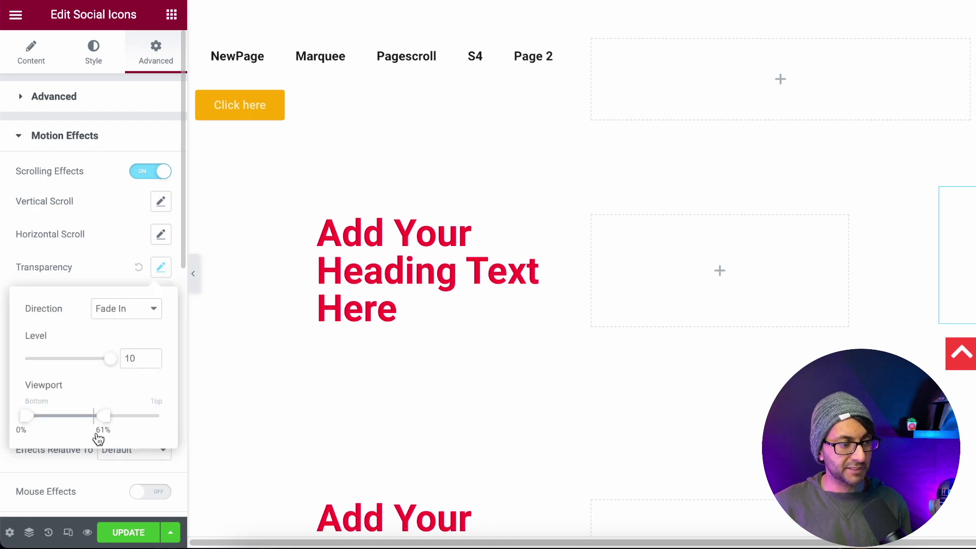
left_click_drag(104, 417, 67, 420)
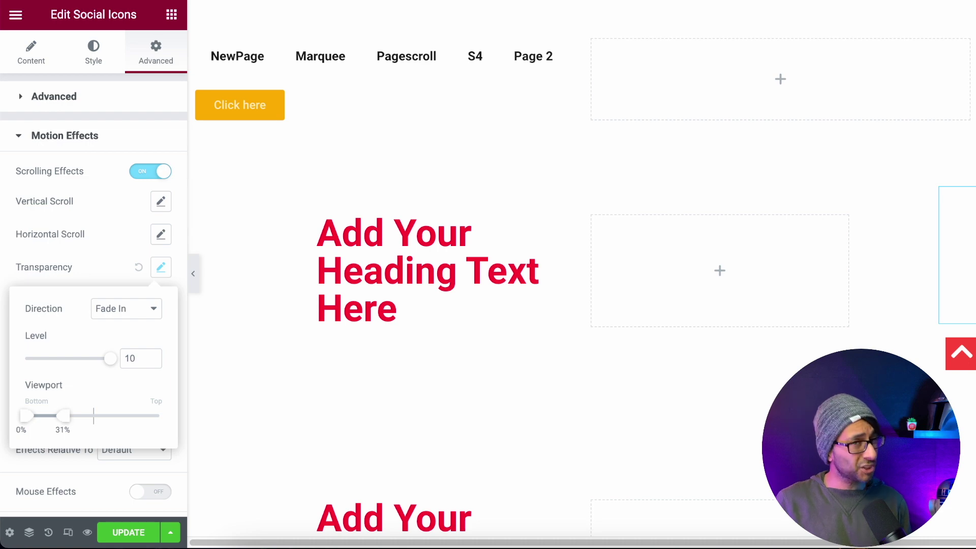
scroll(509, 274, "down", 8)
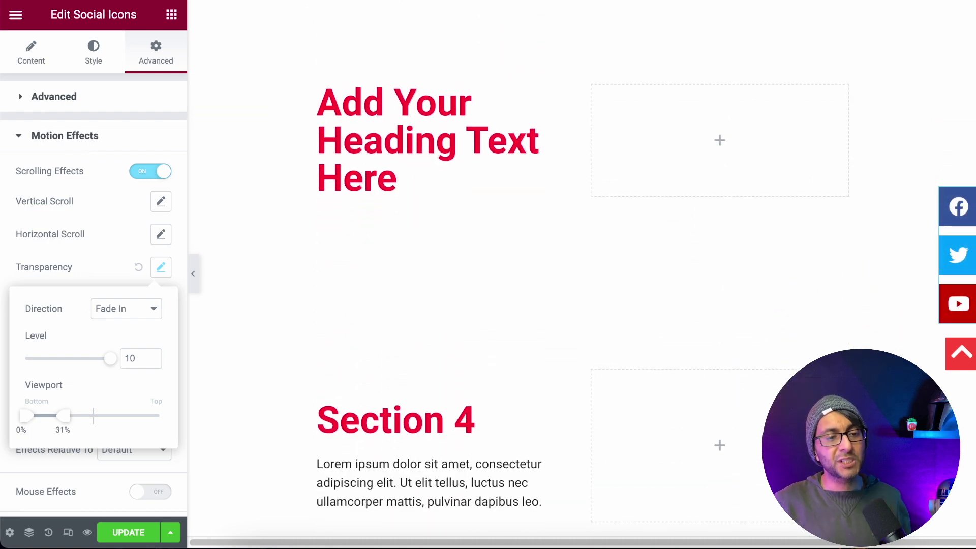
scroll(508, 275, "down", 5)
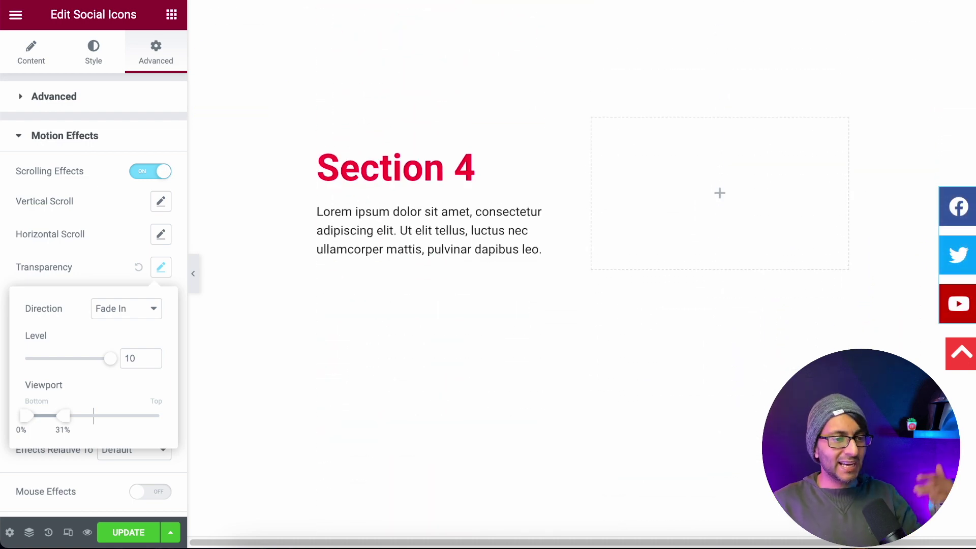
scroll(509, 274, "down", 5)
scroll(508, 275, "down", 2)
scroll(509, 275, "up", 15)
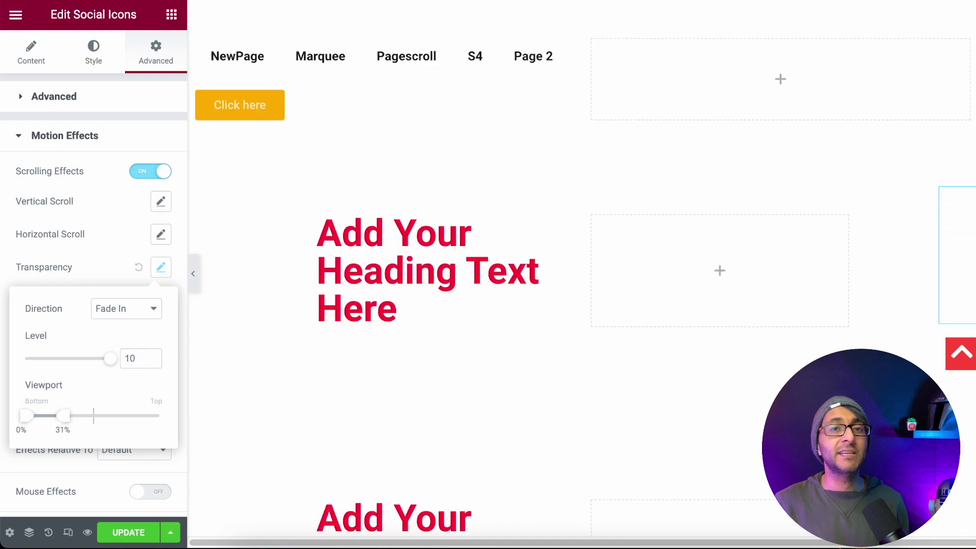